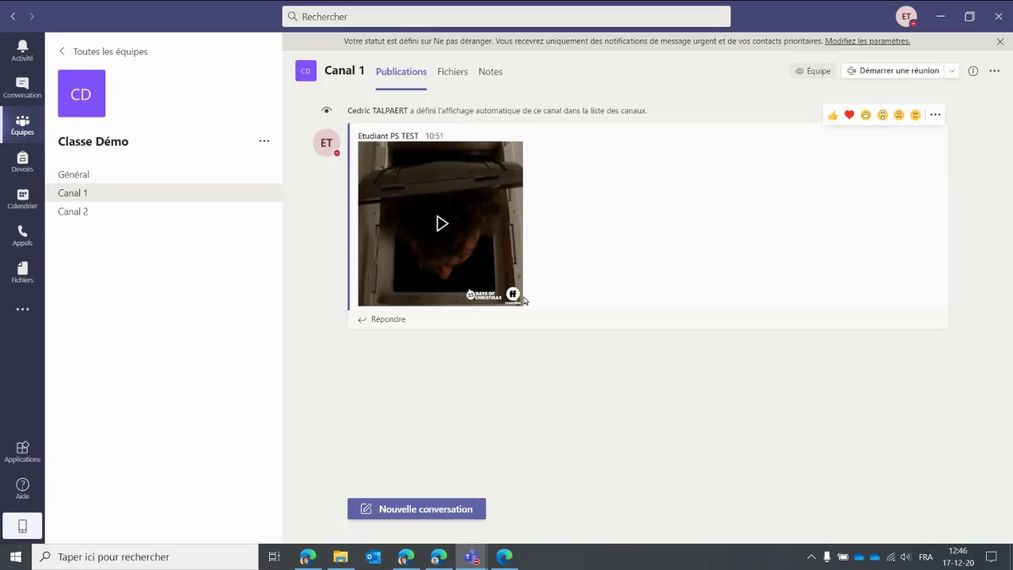
View the posts in the Général channel of Classe Démo, and switch to the teacher's Teams window
click(104, 171)
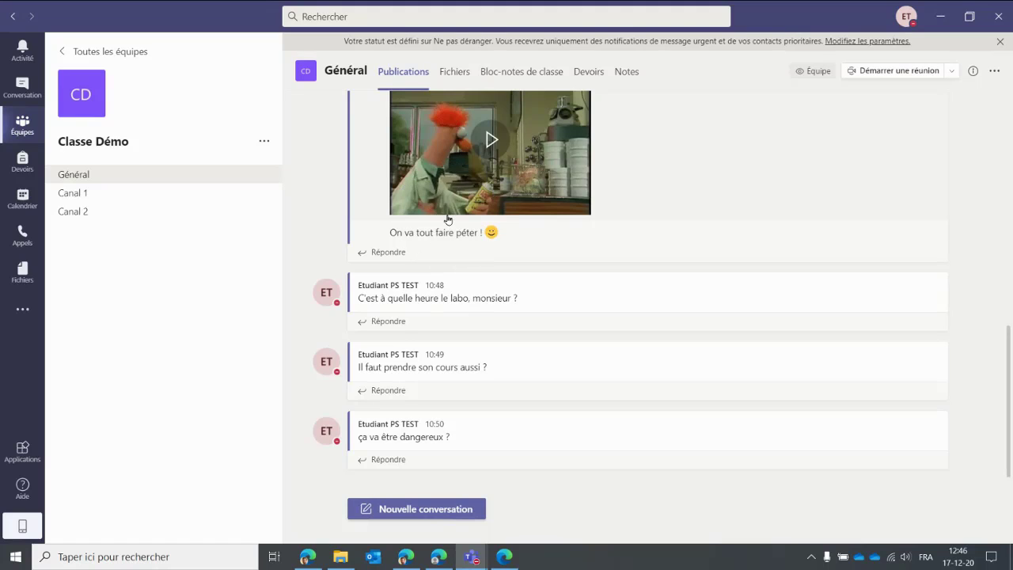
mouse_move(452, 226)
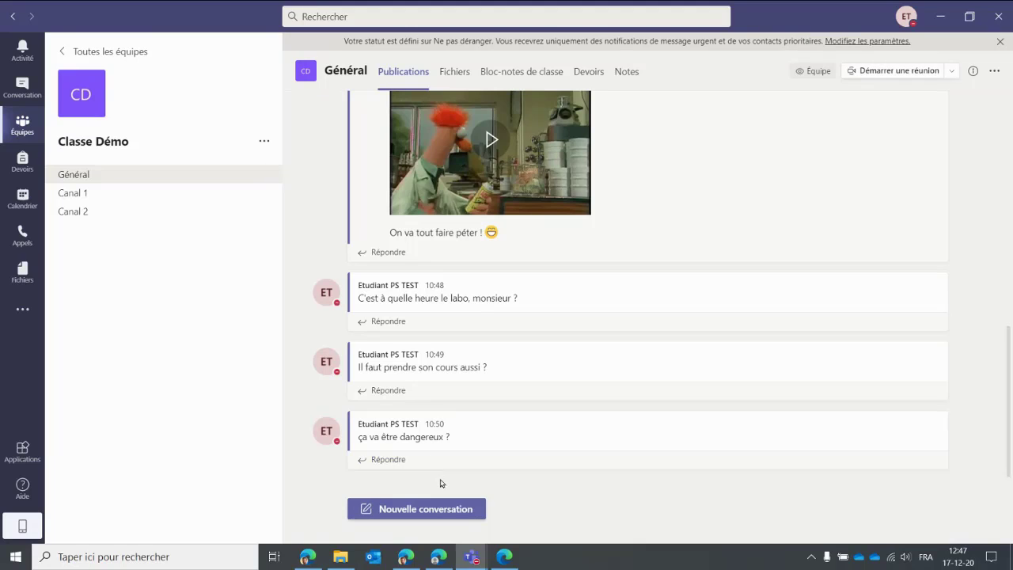
mouse_move(482, 559)
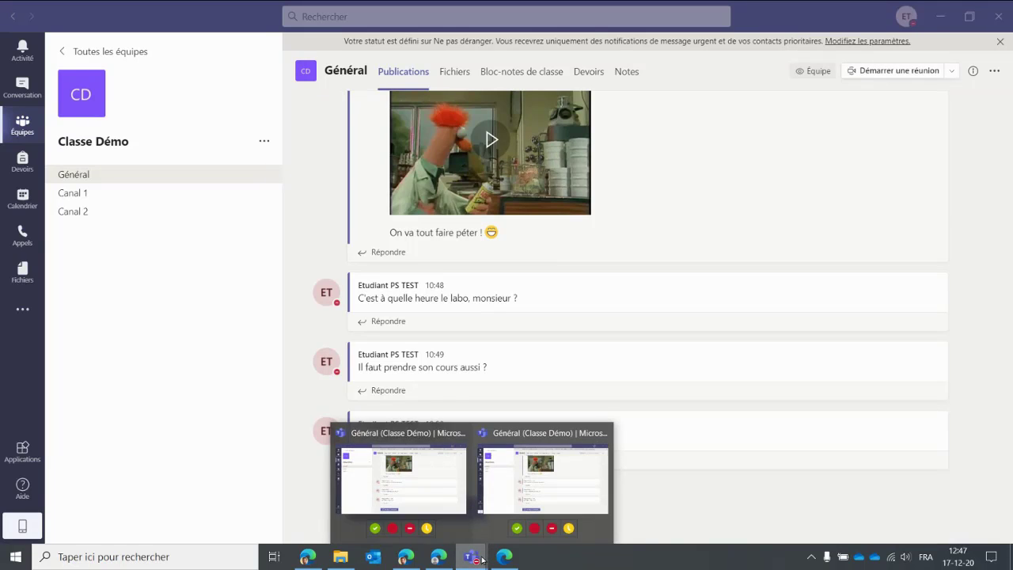
click(441, 509)
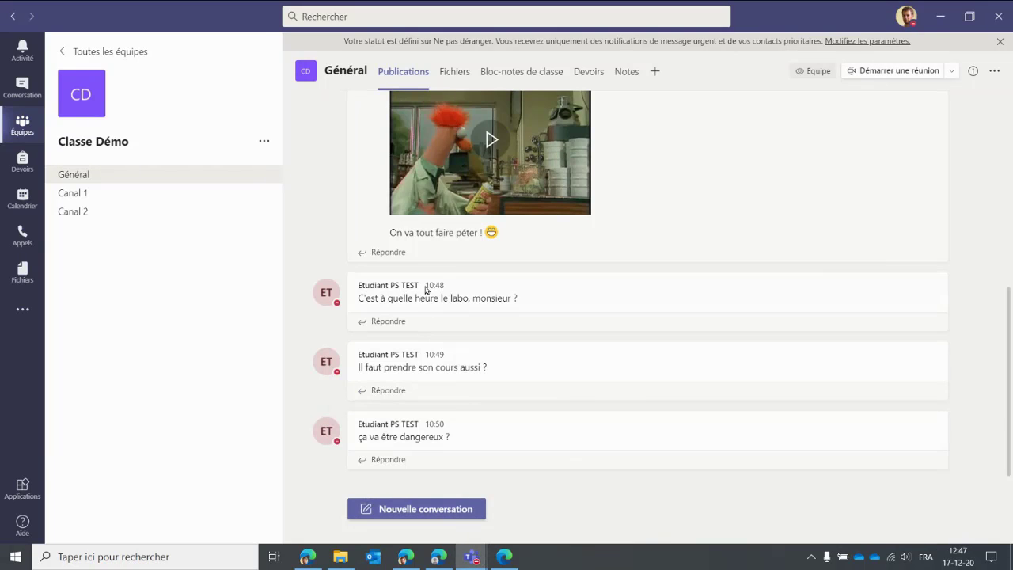
Delete the student's reply "On va tout faire péter !" below the video in the Général channel
mouse_move(424, 296)
mouse_move(778, 219)
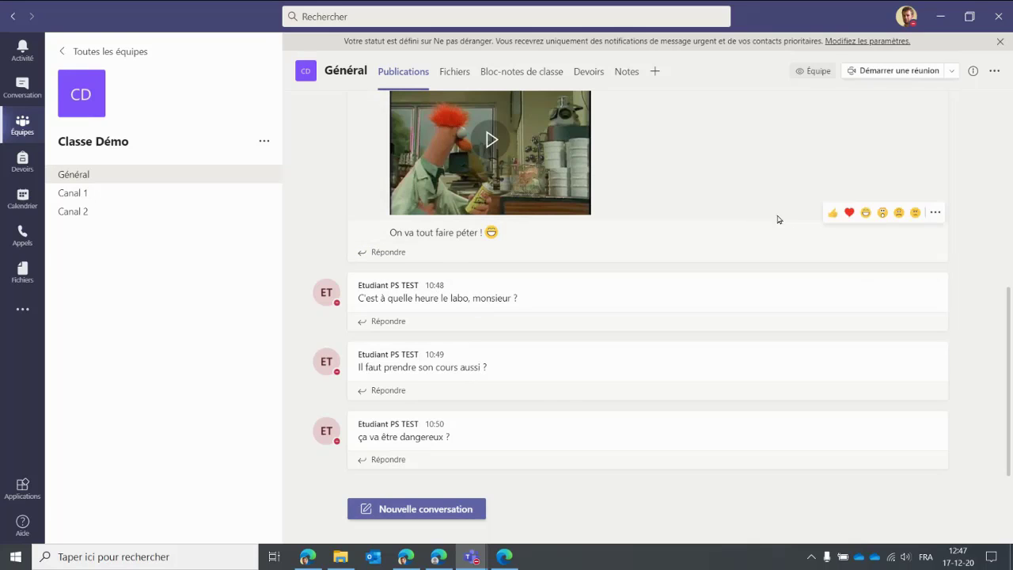
click(934, 212)
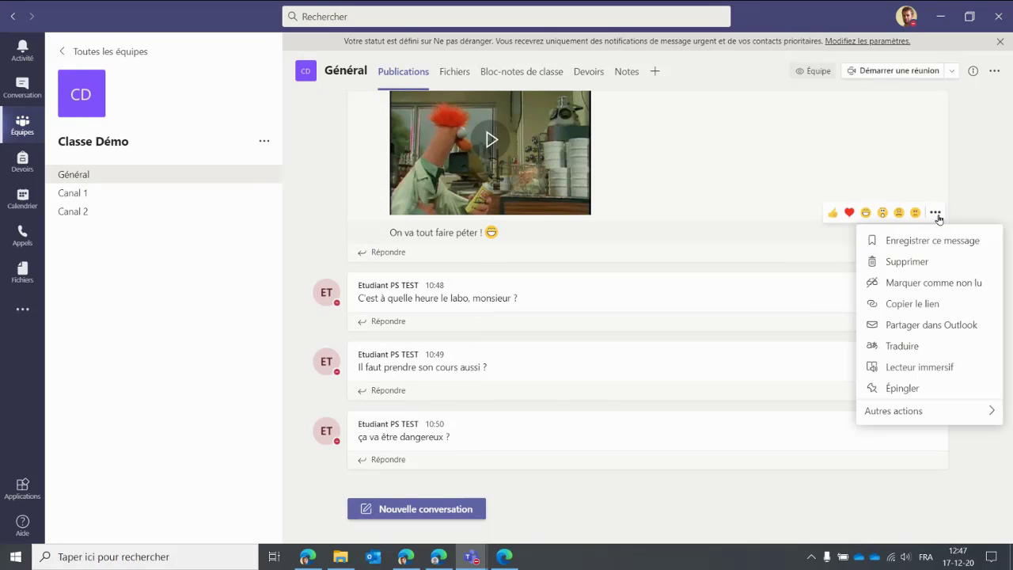
click(903, 262)
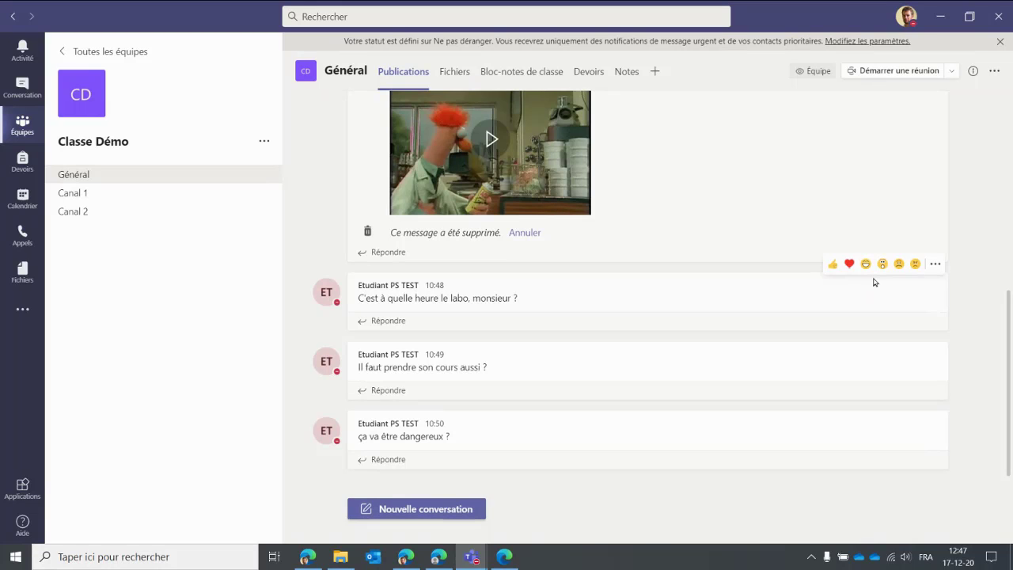
Disable Giphy and disallow stickers and memes in the Outils amusants settings of the Classe Démo team
click(265, 143)
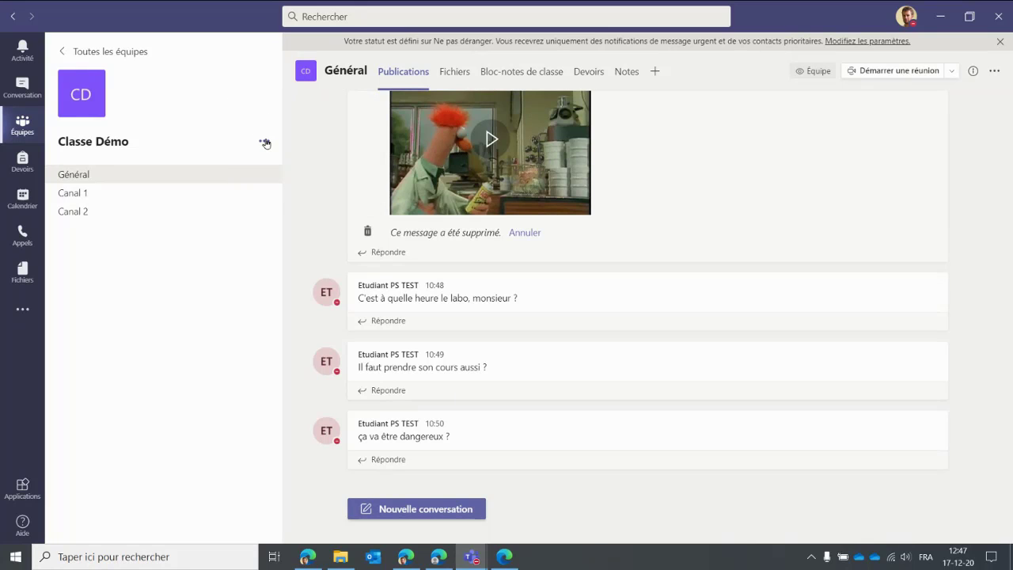
click(265, 143)
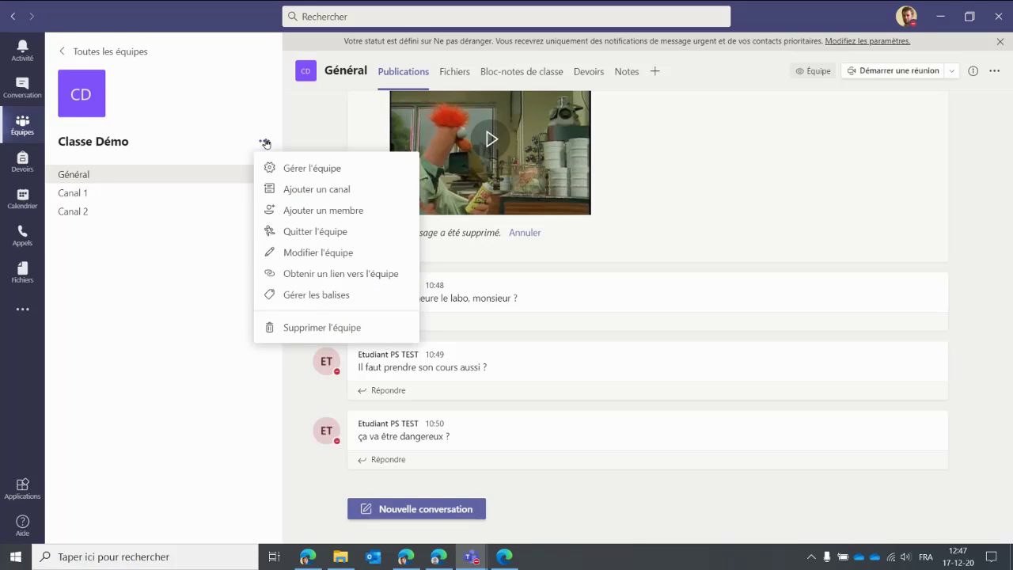
click(298, 170)
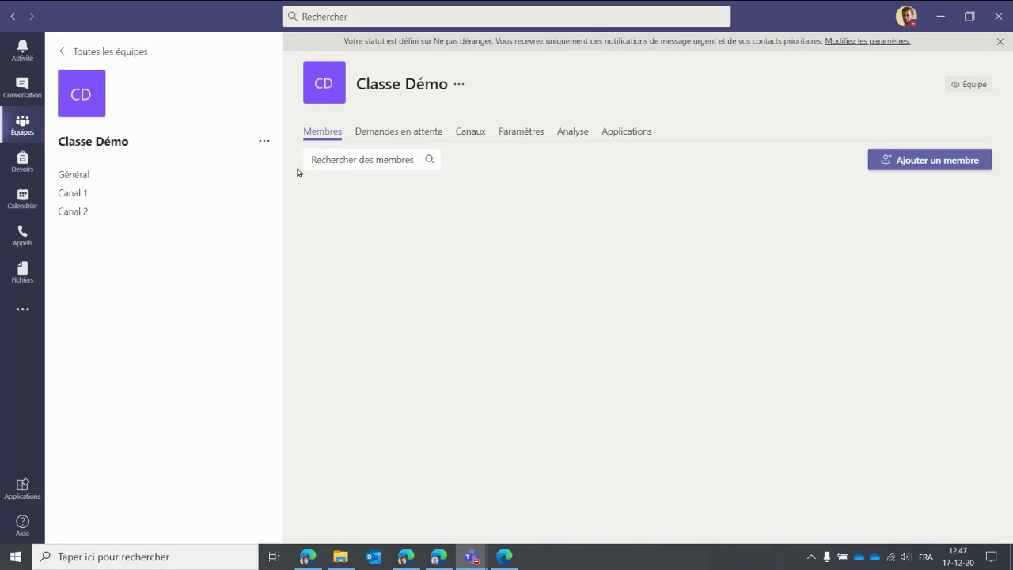
click(510, 134)
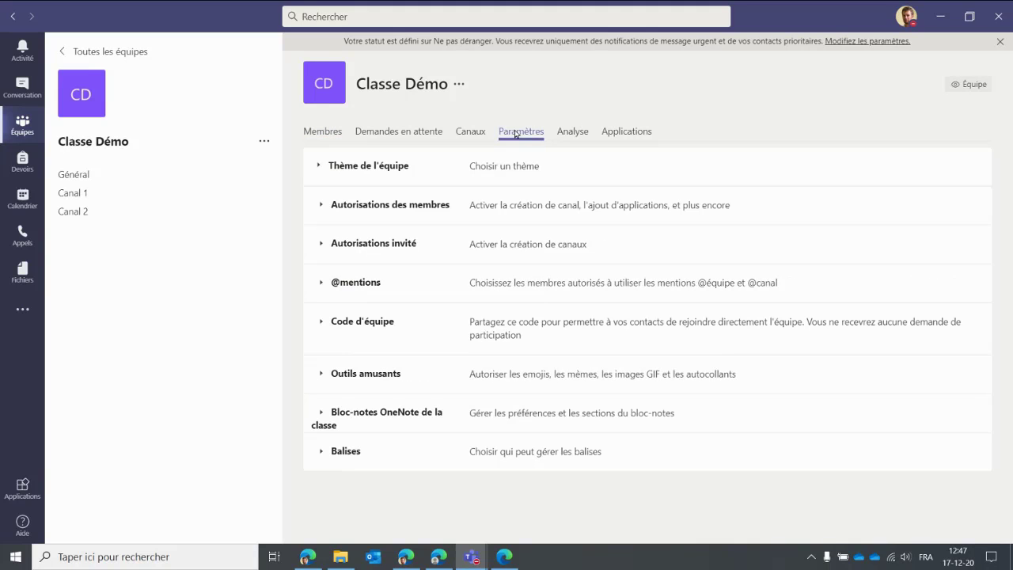
click(388, 370)
click(366, 383)
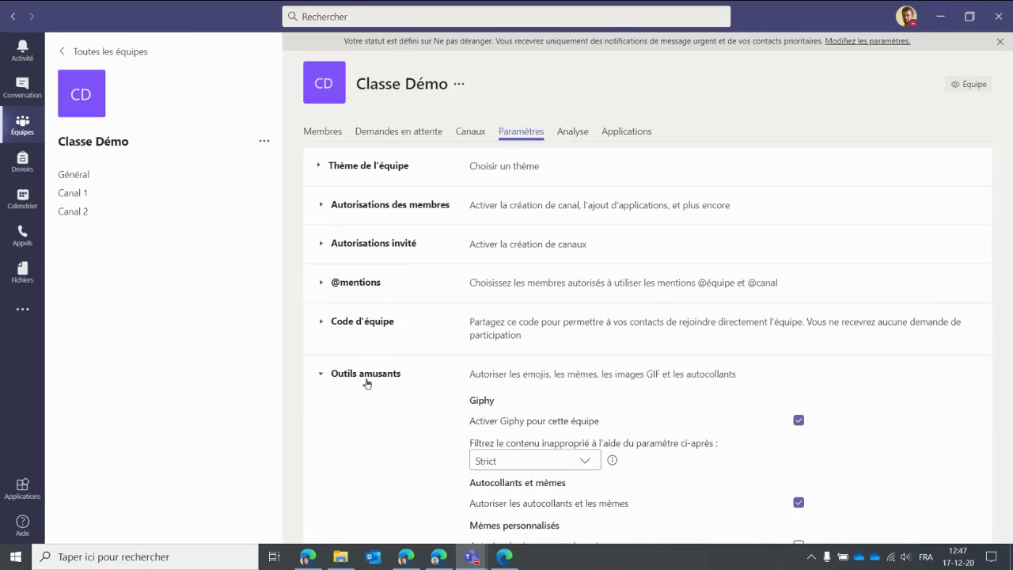
scroll(805, 388, down, 2)
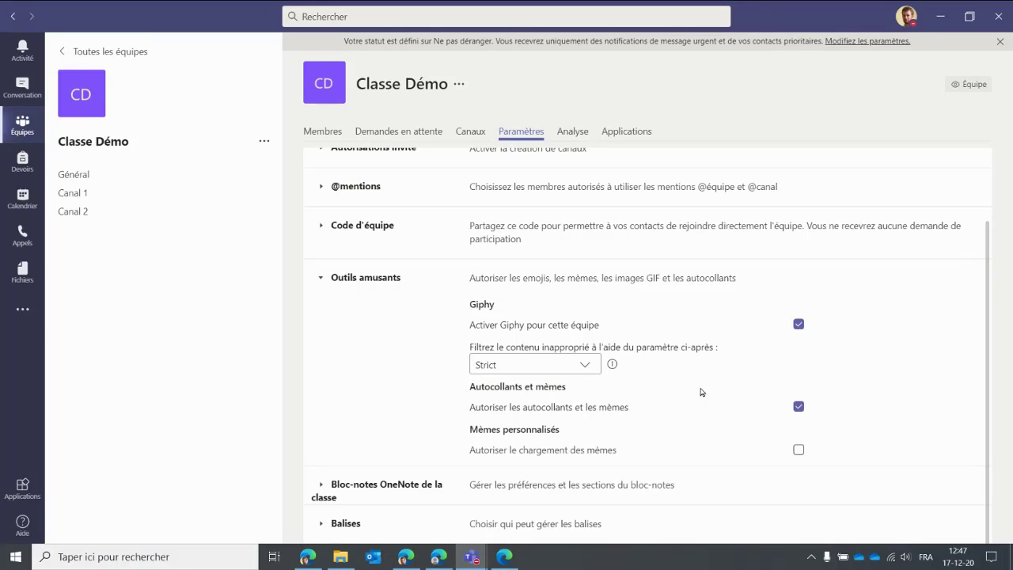
click(557, 376)
click(799, 324)
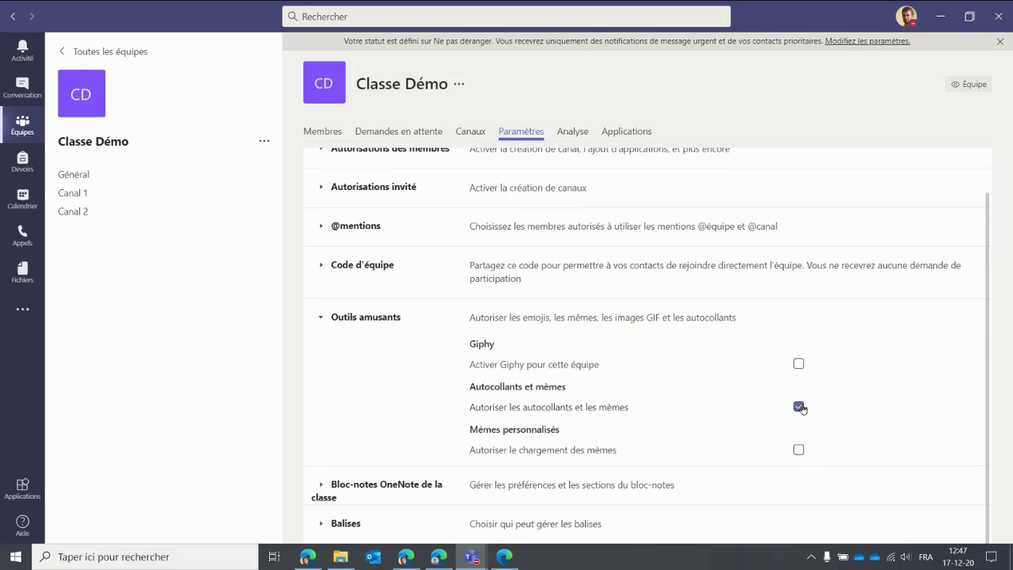
click(799, 407)
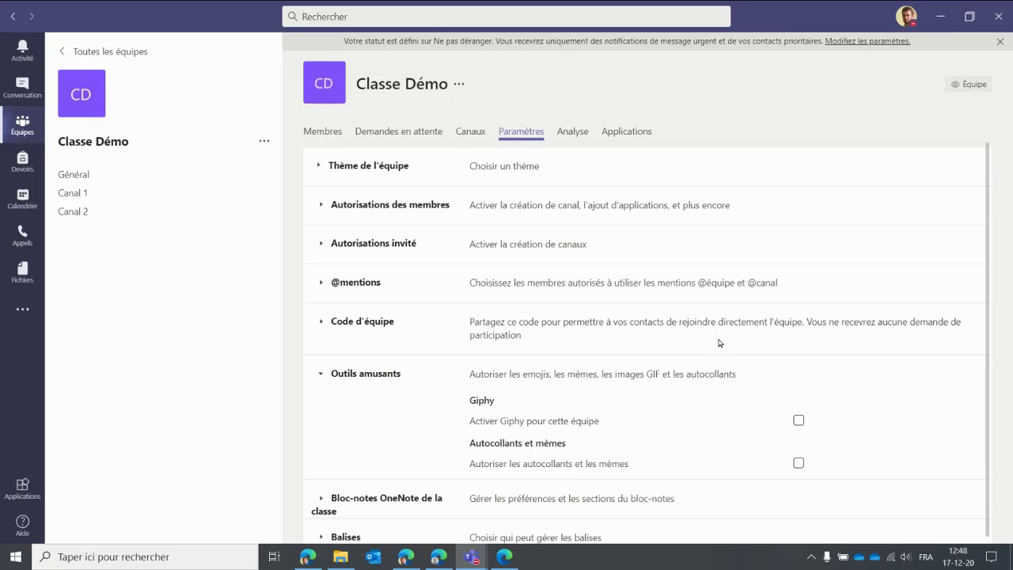
Review the Autorisations des membres settings of the Classe Démo team, including the message deletion and editing permissions
click(377, 214)
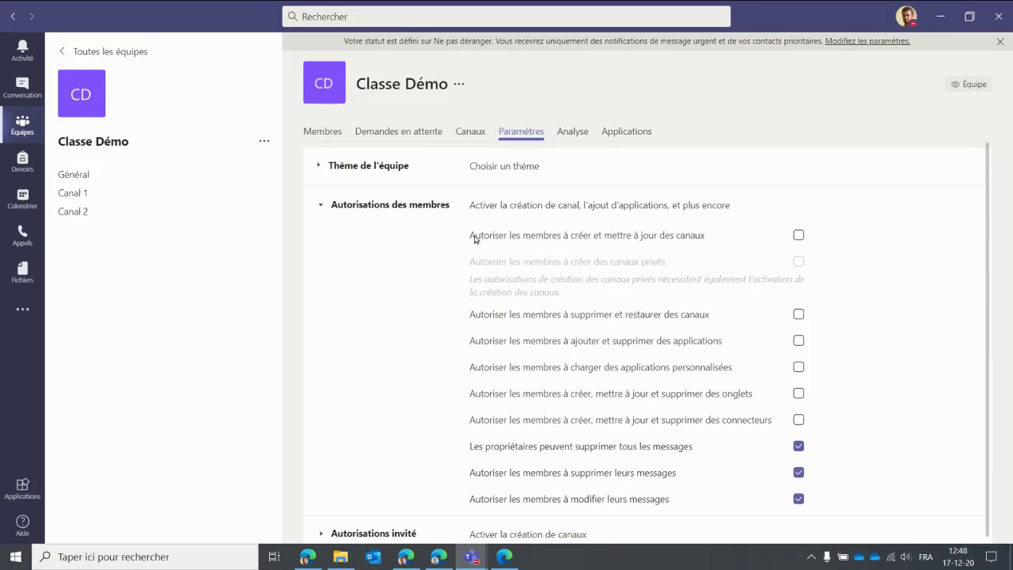
scroll(470, 232, down, 1)
scroll(524, 251, up, 1)
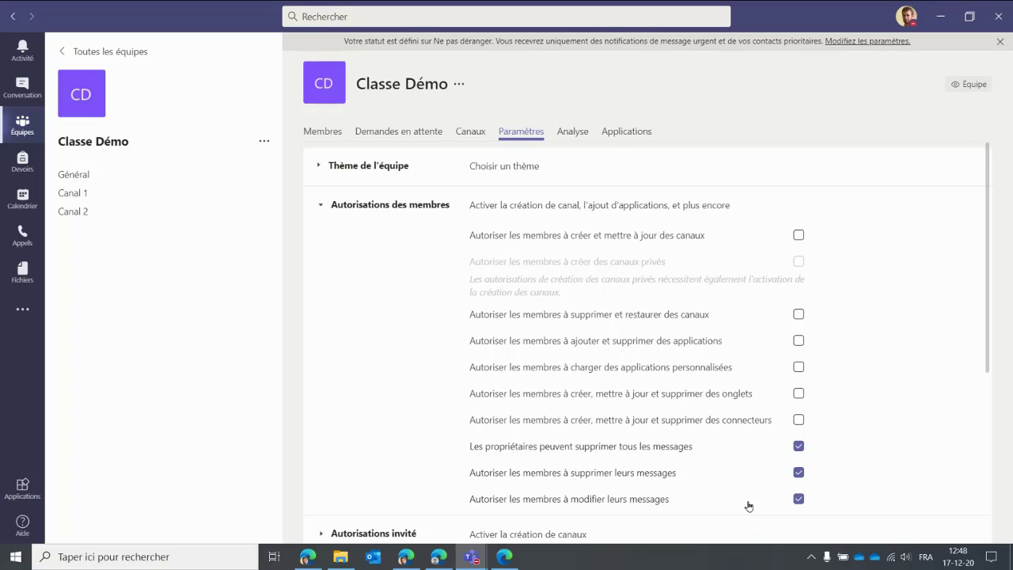
Restrict posting in the Général channel to owners with the option "Seuls les propriétaires peuvent publier des messages"
click(81, 170)
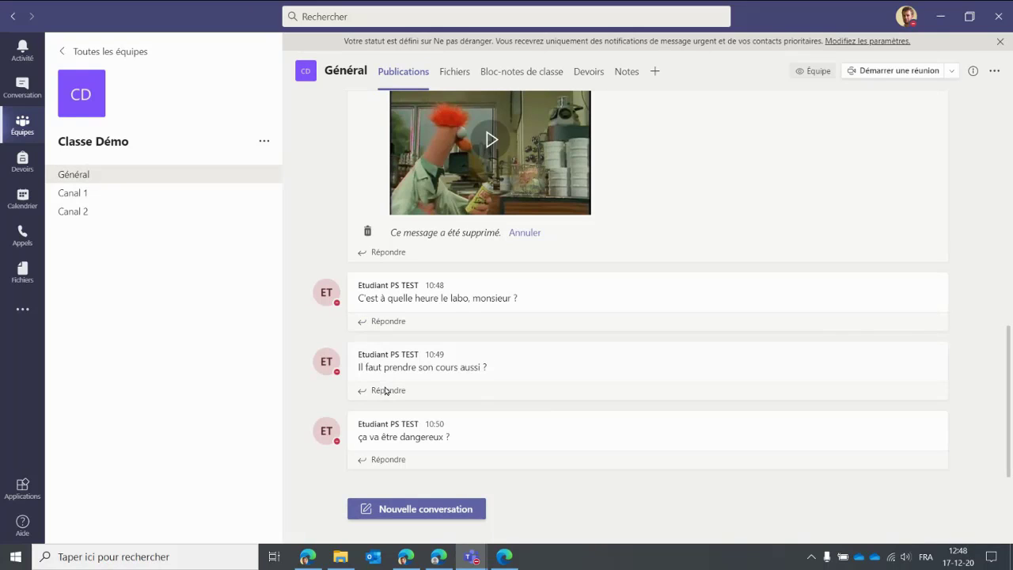
click(385, 390)
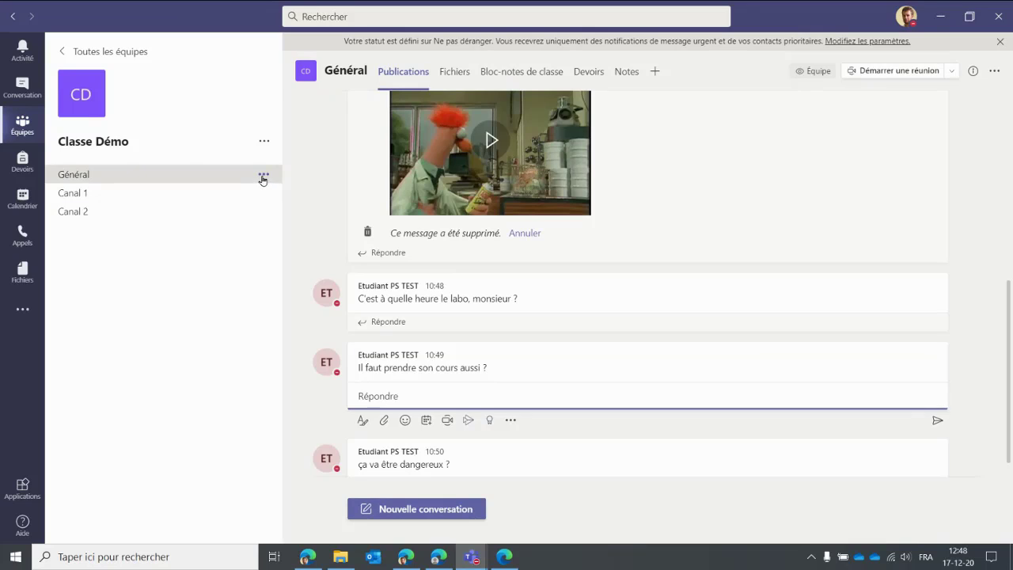
click(263, 175)
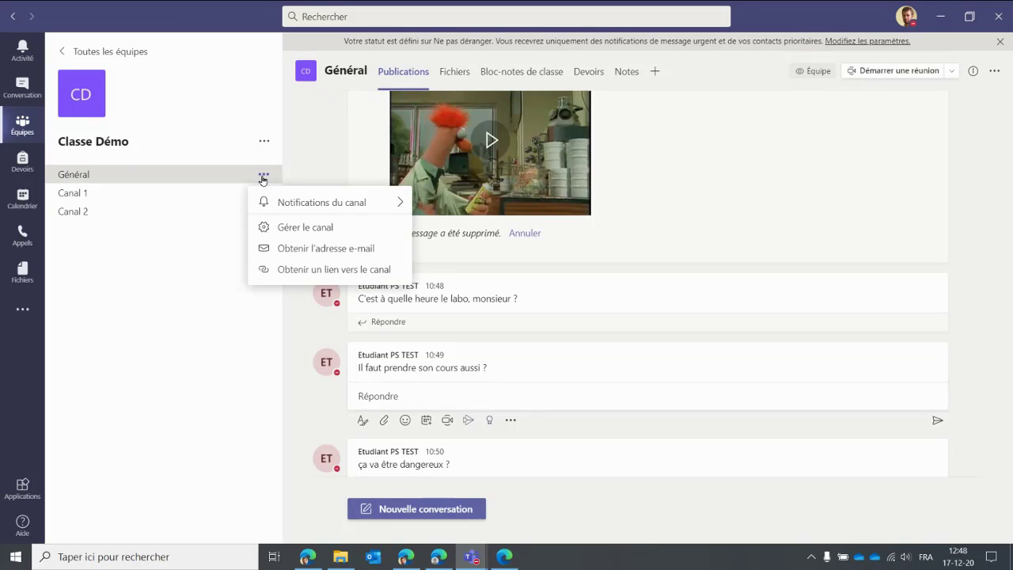
click(302, 228)
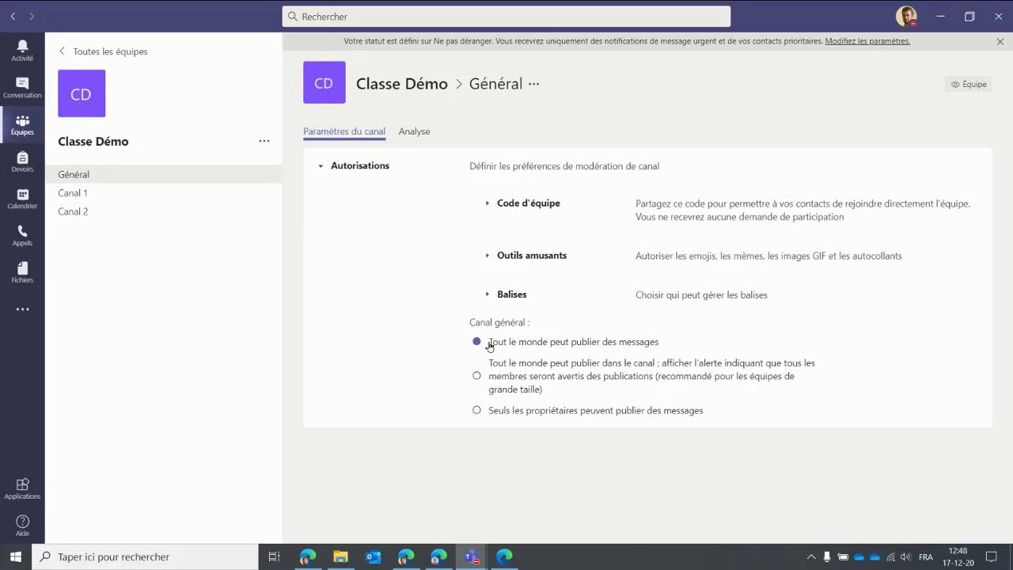
click(477, 411)
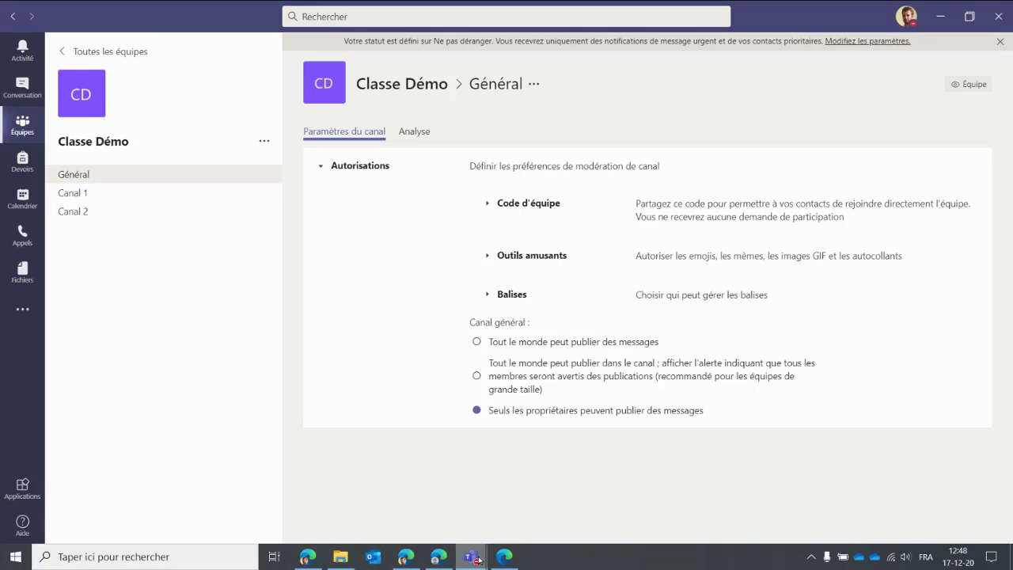
Switch to the student's Teams window and check the posting and reply options in Général and Canal 1
mouse_move(477, 559)
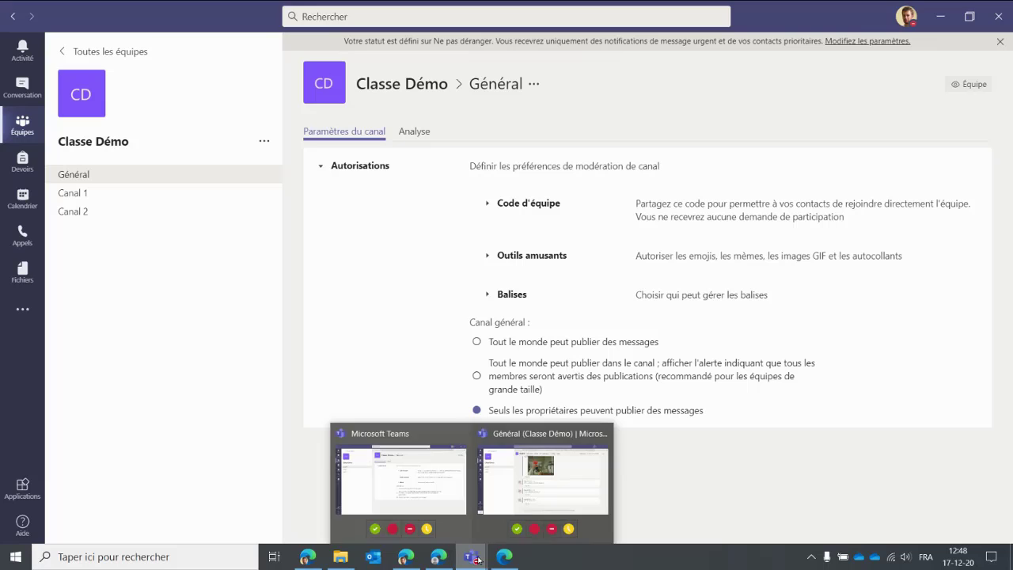
click(533, 481)
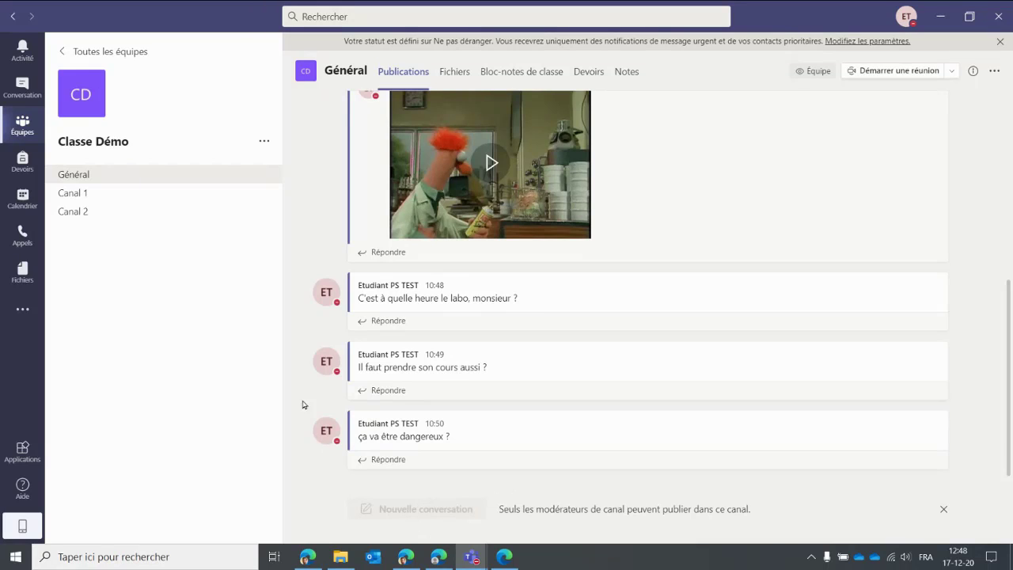
click(372, 390)
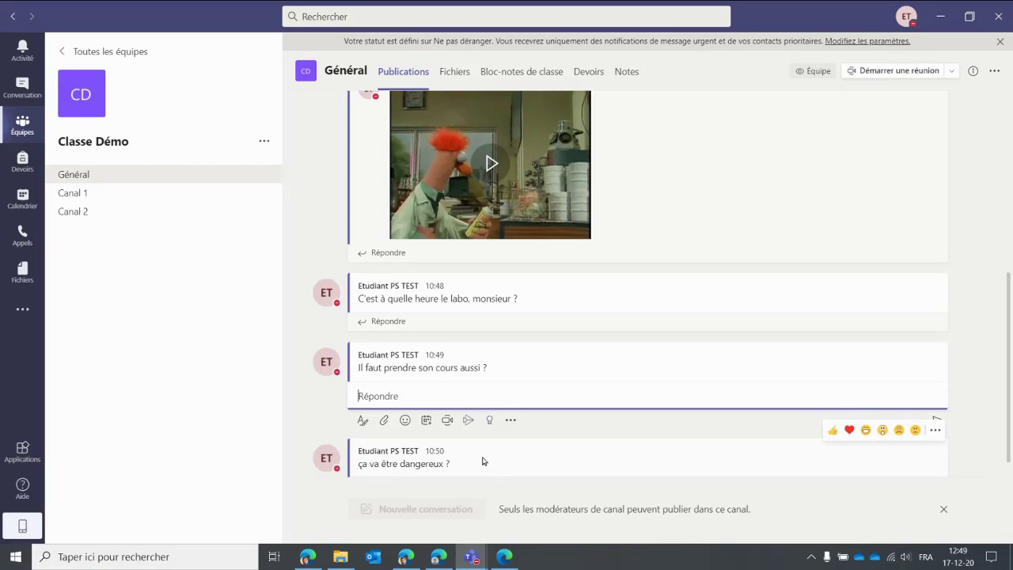
click(90, 194)
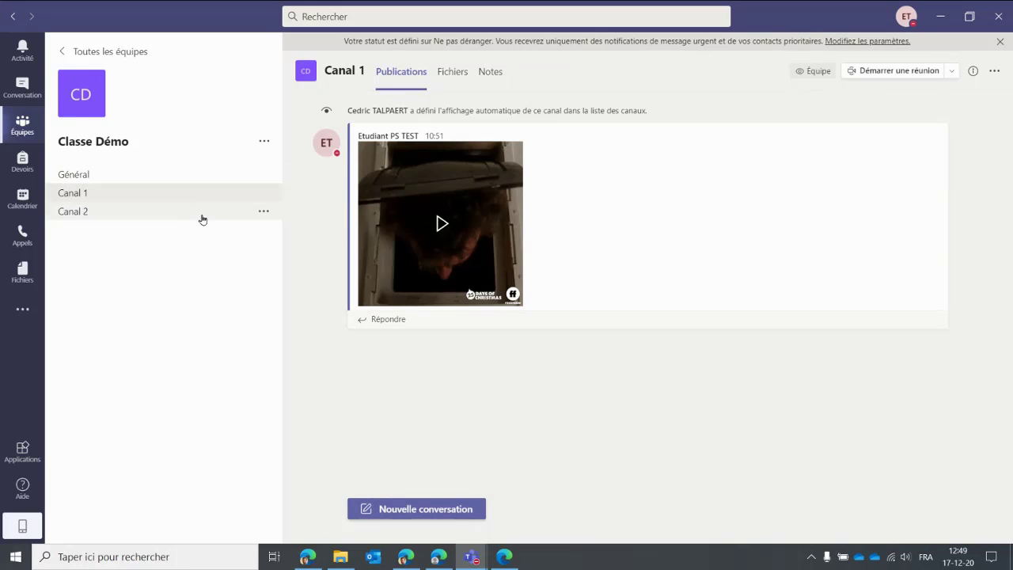
From the teacher's Teams window, set Canal 1's moderation to Activée and disallow member replies to channel messages, returning to its posts
click(466, 558)
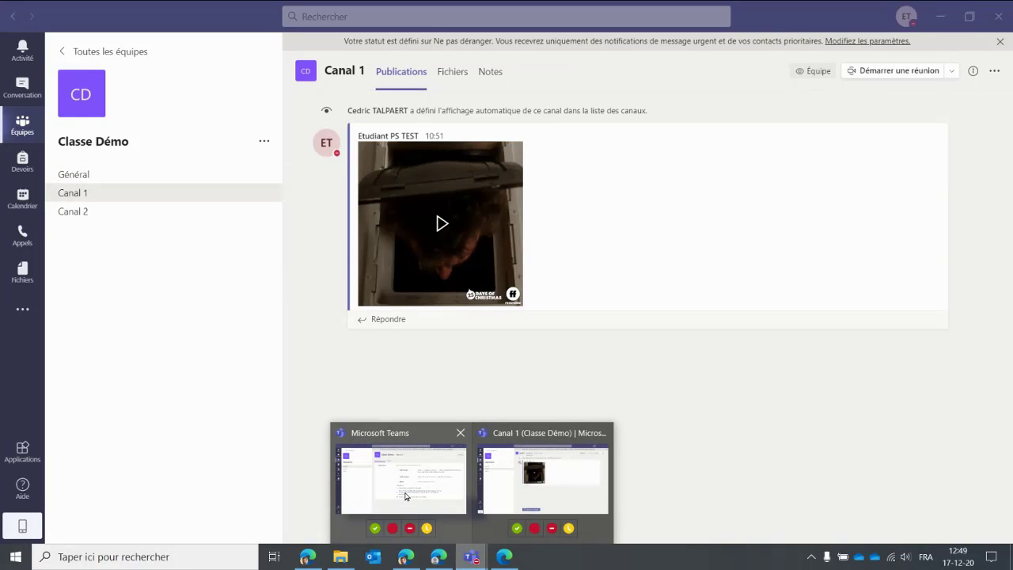
click(405, 495)
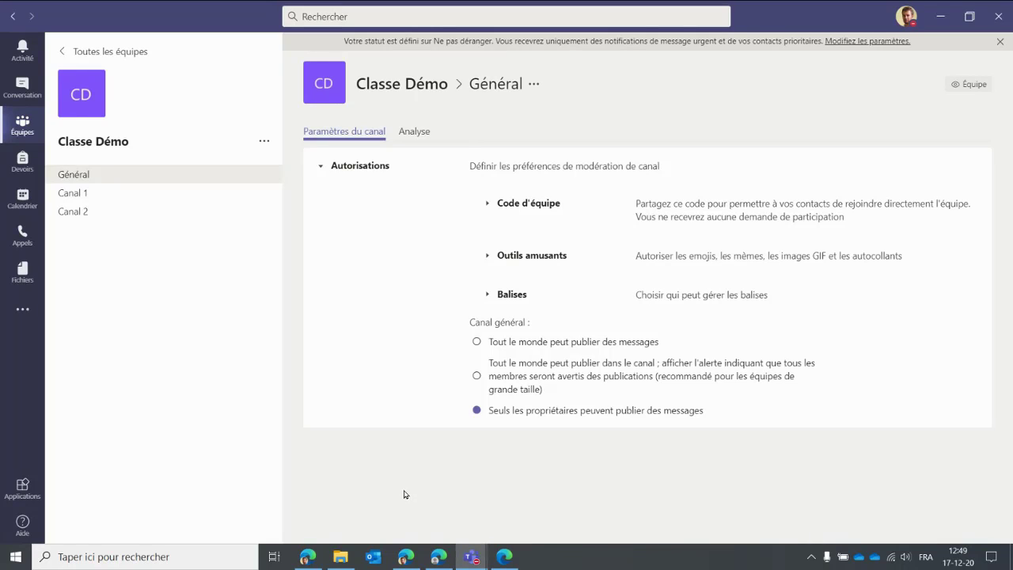
click(243, 195)
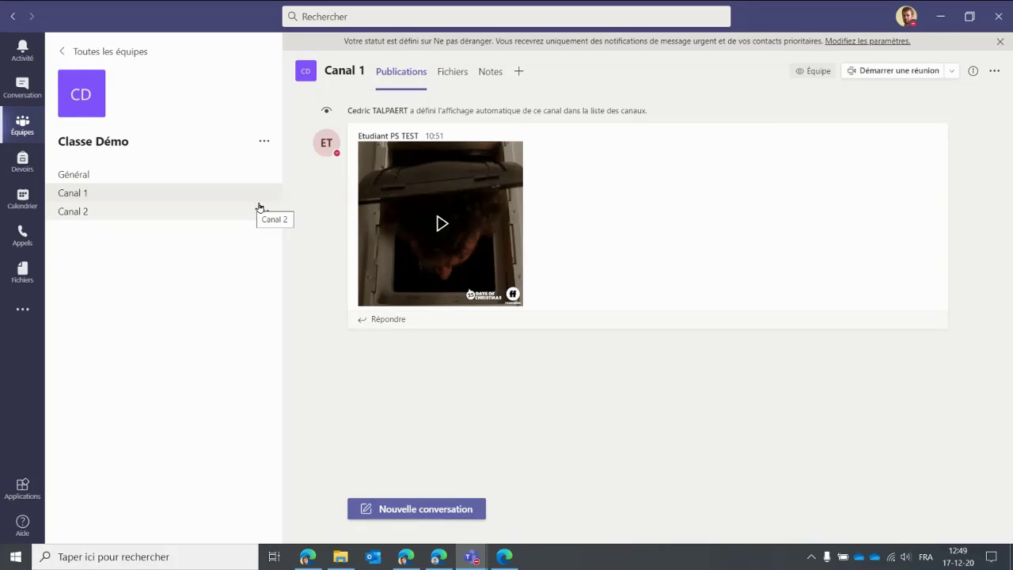
click(265, 193)
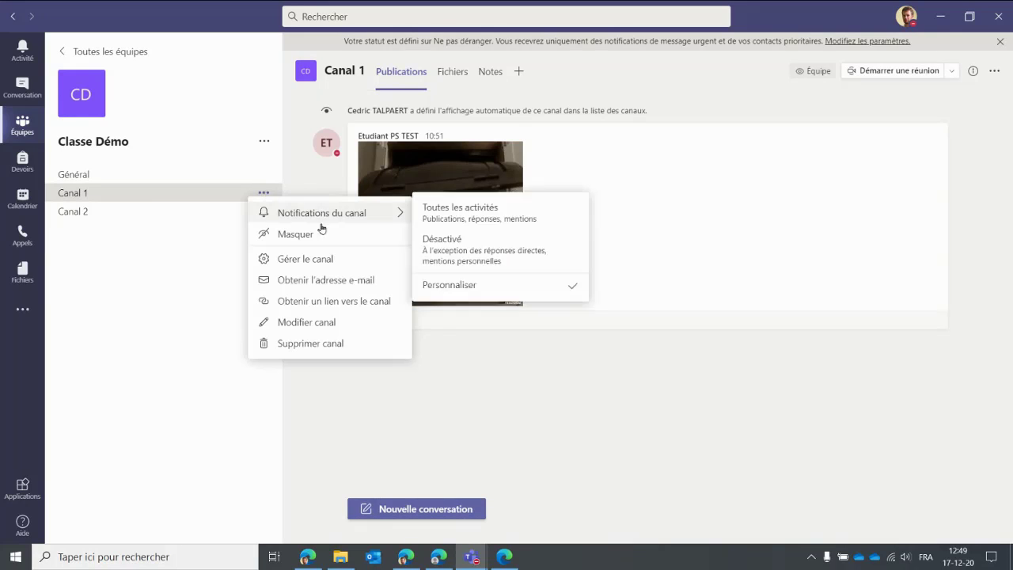
click(323, 258)
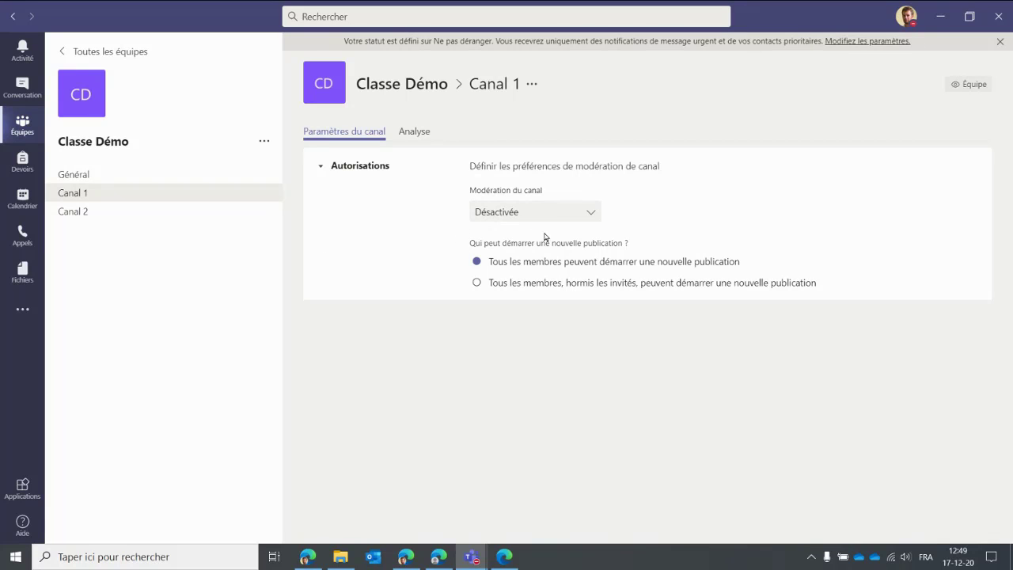
click(594, 214)
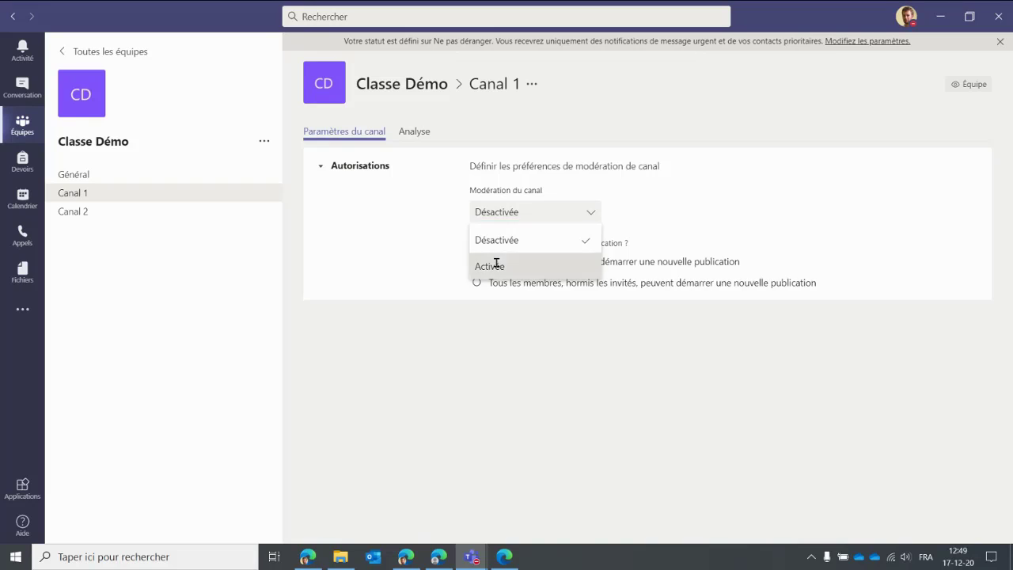
click(496, 265)
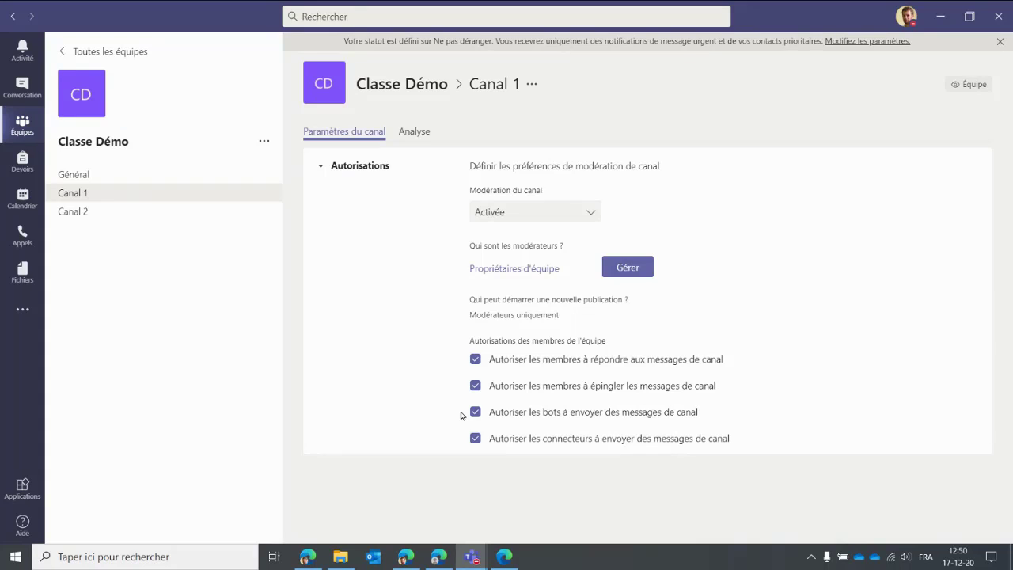
click(475, 360)
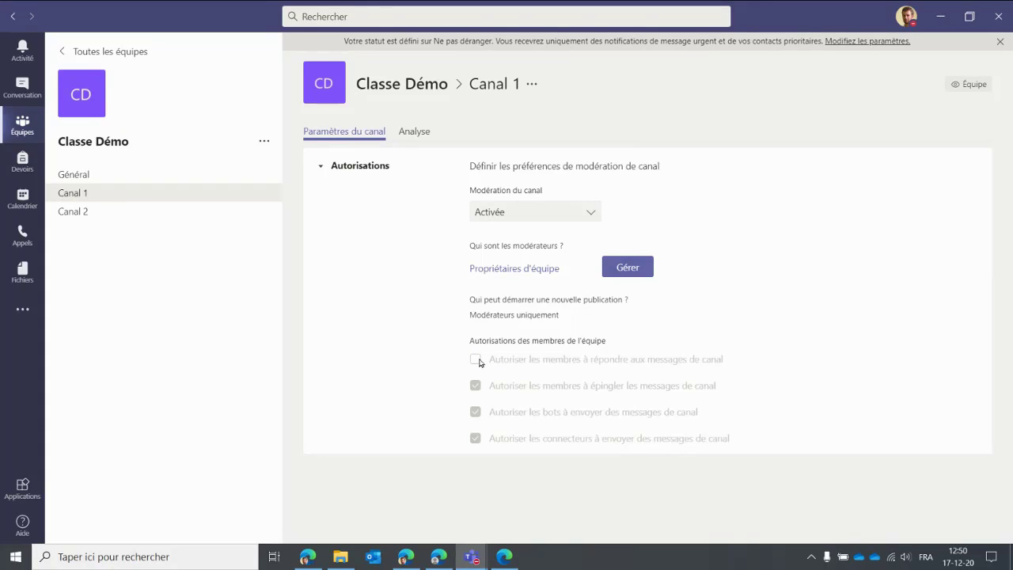
click(151, 196)
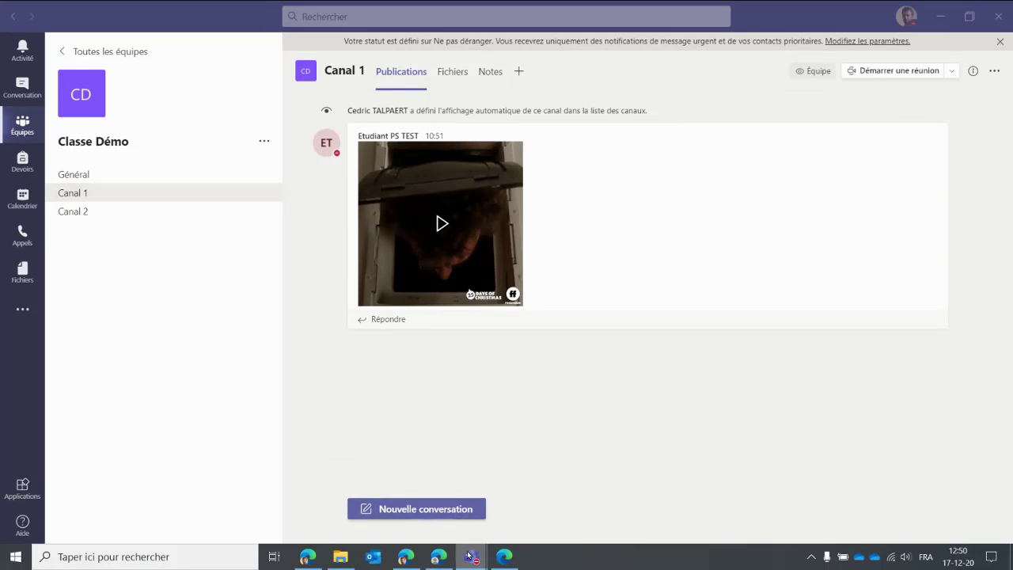
Switch to the student's Teams window and check the posting and reply options in Canal 1 and Canal 2
mouse_move(471, 555)
click(554, 497)
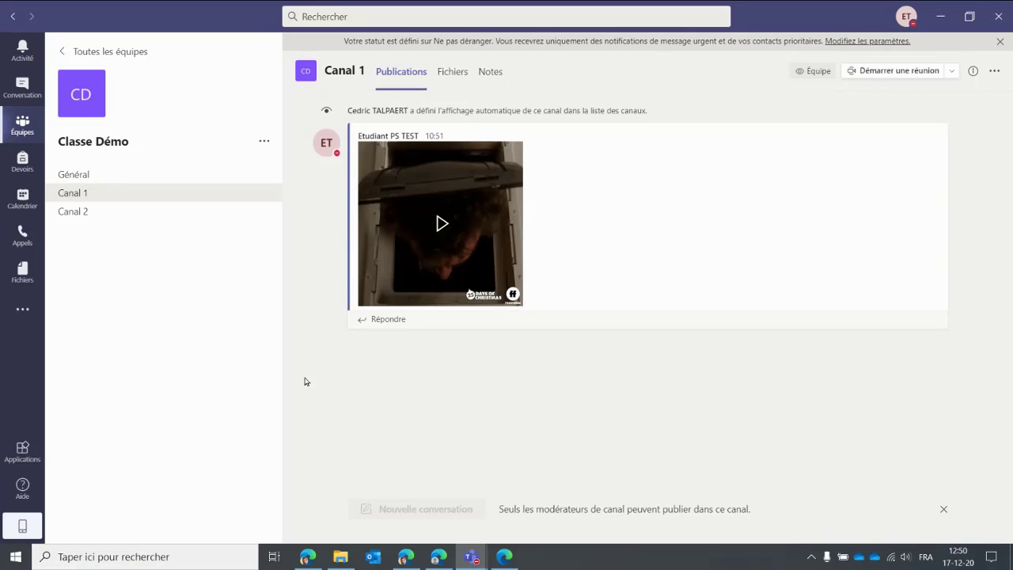
click(95, 211)
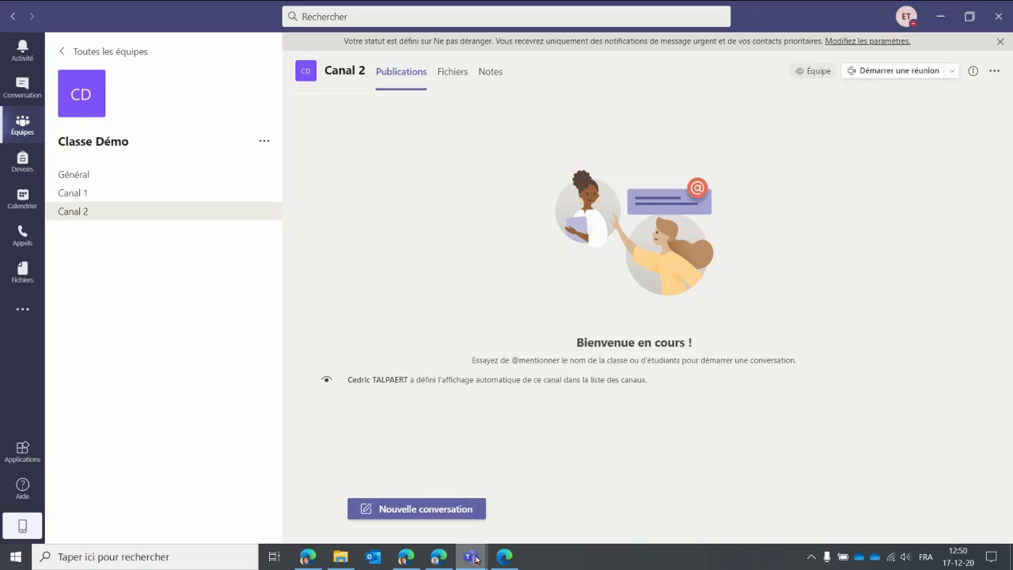
From the teacher's Teams window, start a new conversation in the Général channel with the full formatting options expanded
mouse_move(472, 556)
click(443, 490)
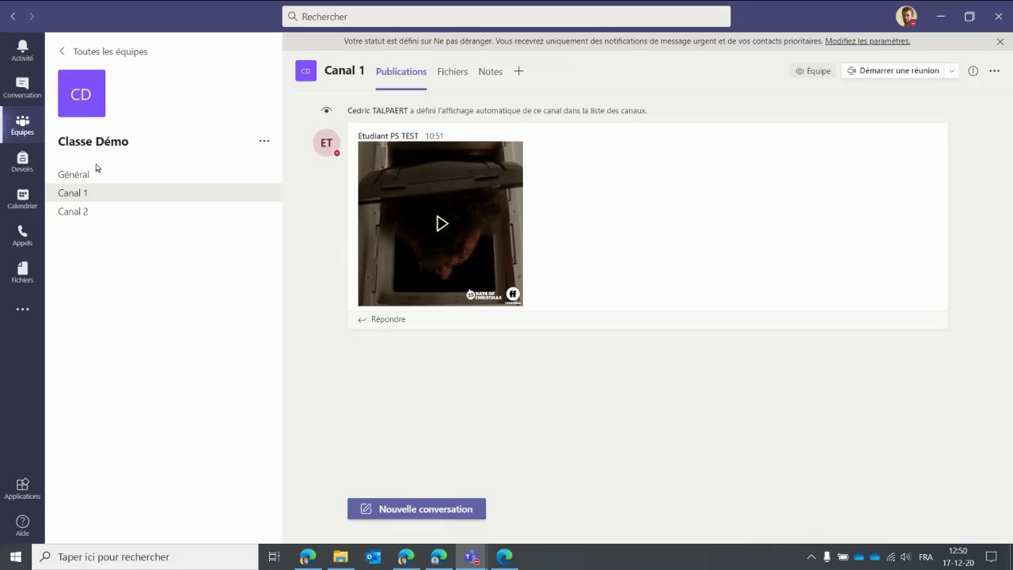
click(73, 174)
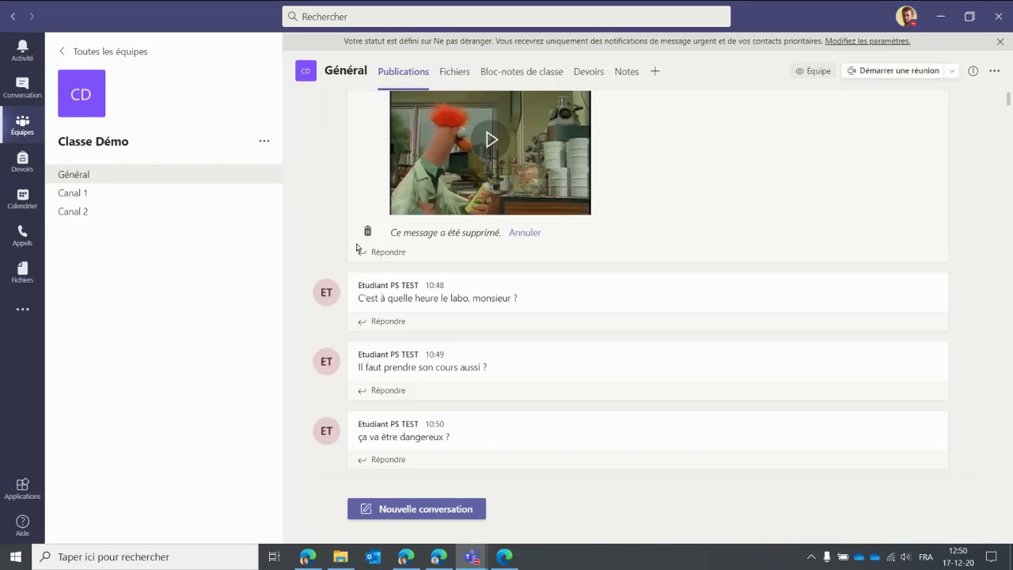
click(407, 509)
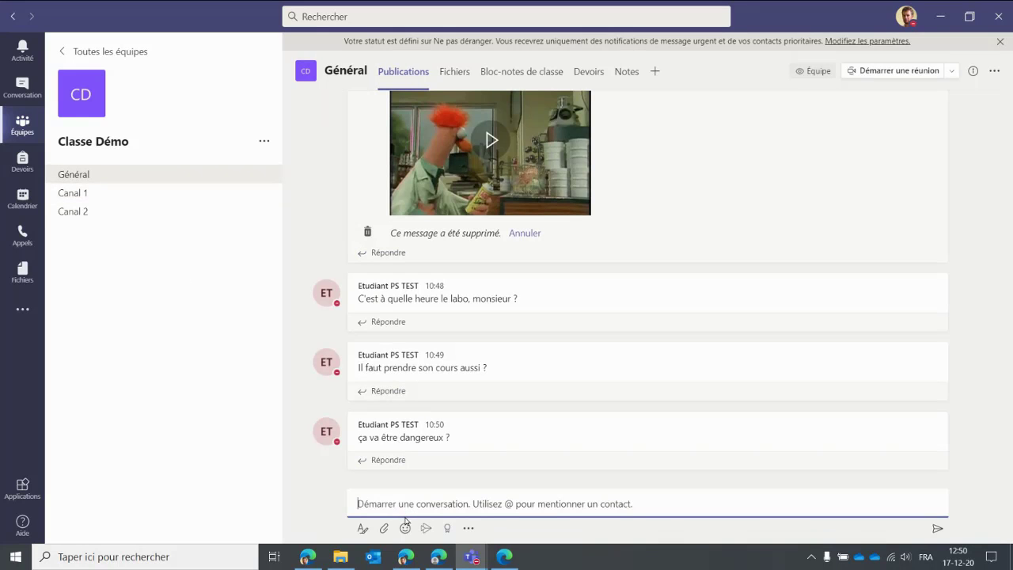
click(363, 527)
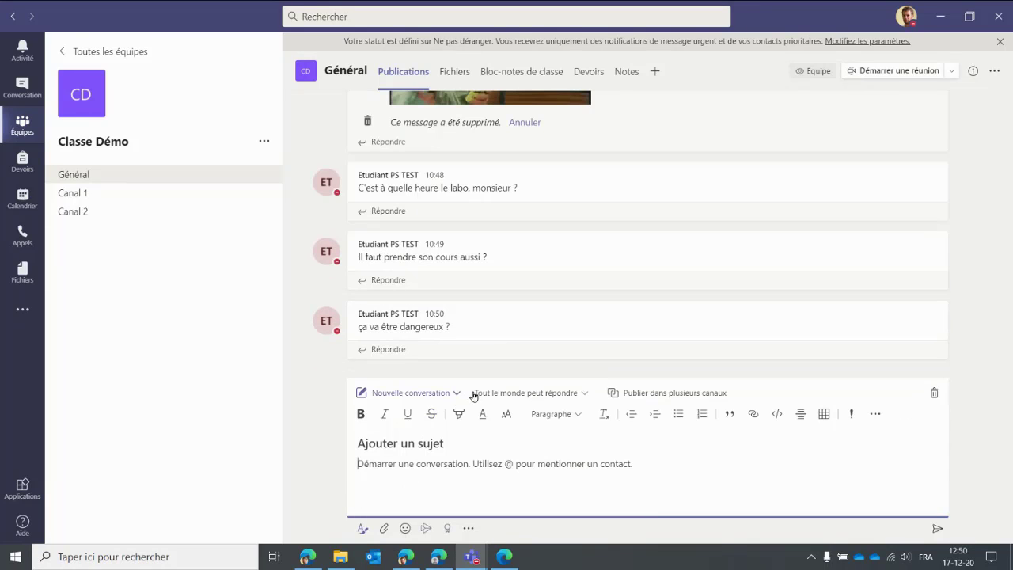
Restrict replies to the new post with "Vous et les modérateurs peuvent répondre" and open the choice of post types
click(578, 395)
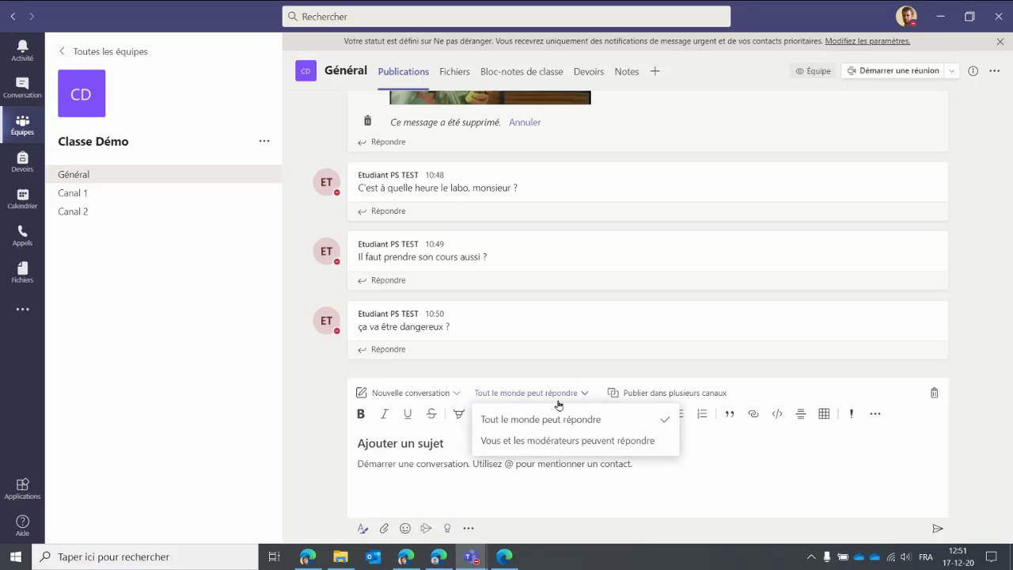
click(538, 444)
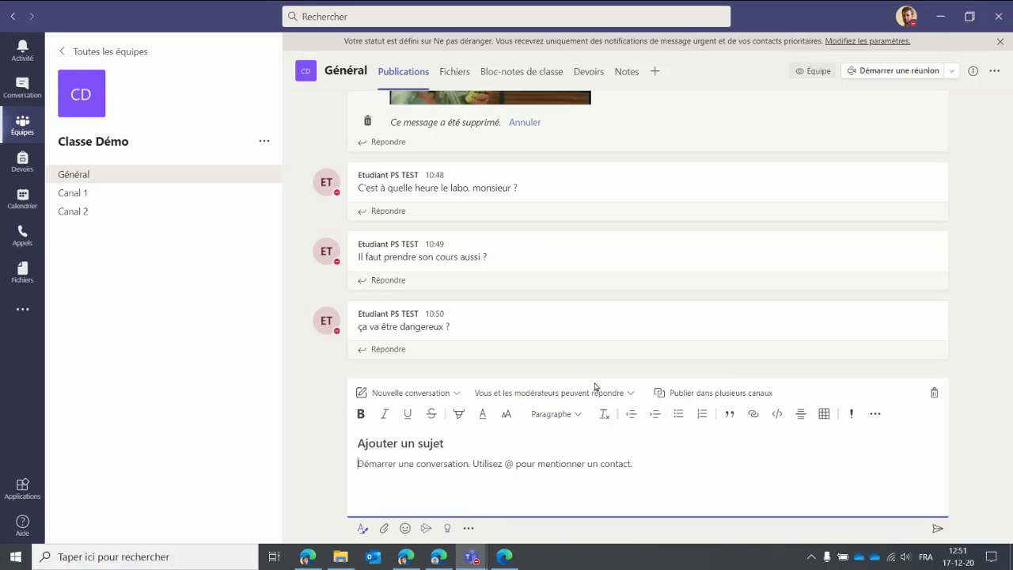
click(455, 394)
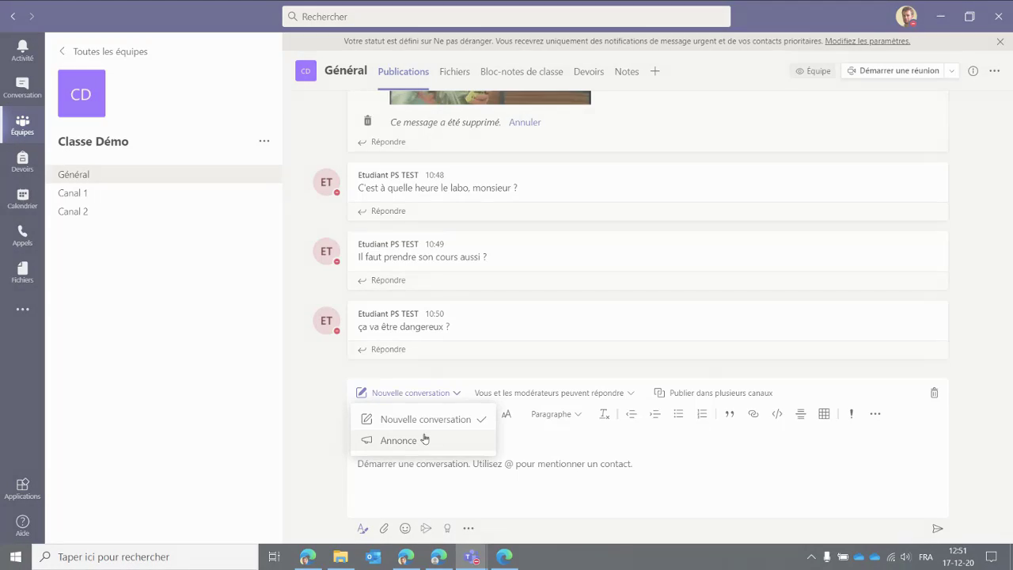